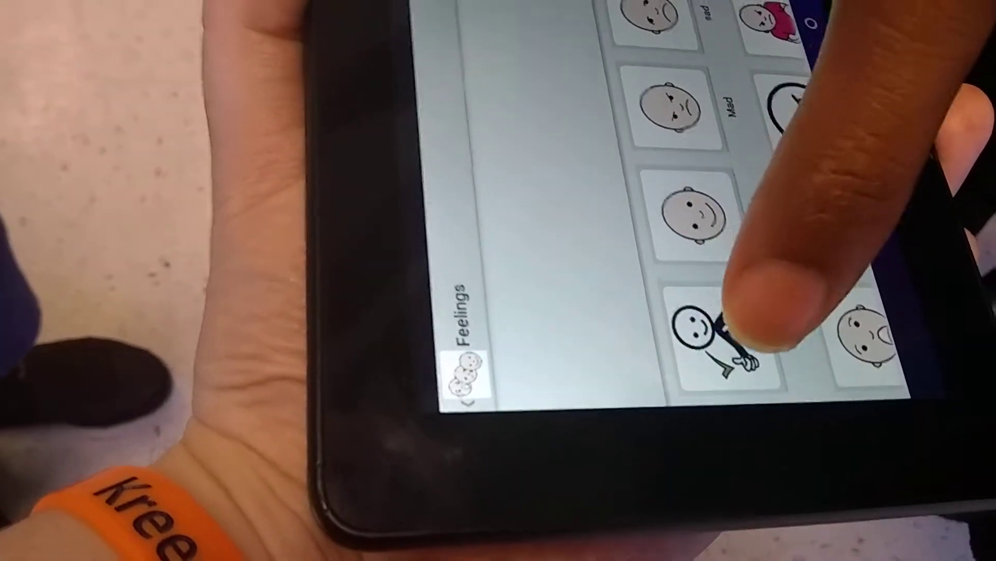
Tap the 'Fine' tile on the Feelings board to say the child feels fine
{"action": "left_click", "coordinate": [725, 327]}
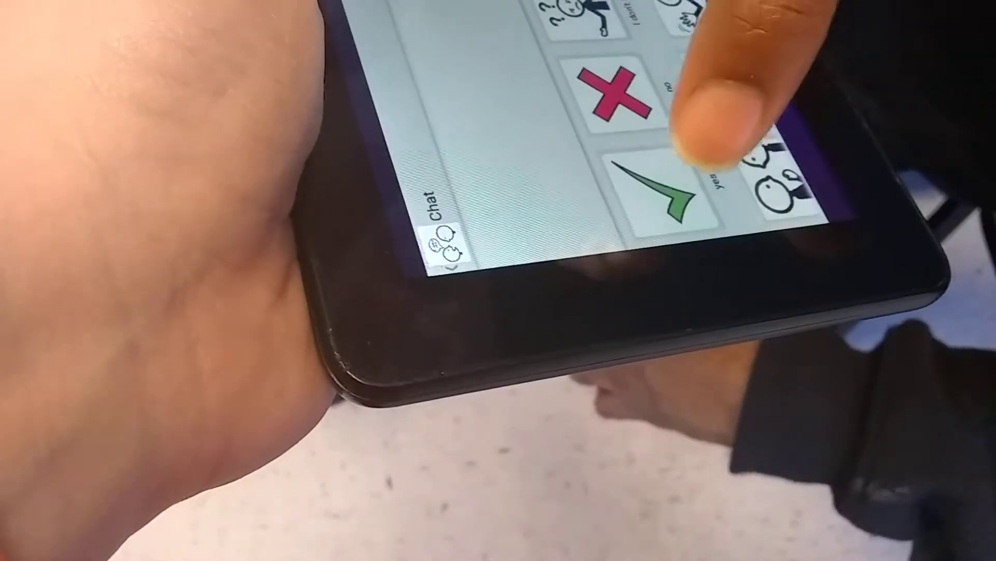
Answer the question with the green-check 'yes' tile on the Chat board
{"action": "left_click", "coordinate": [678, 199]}
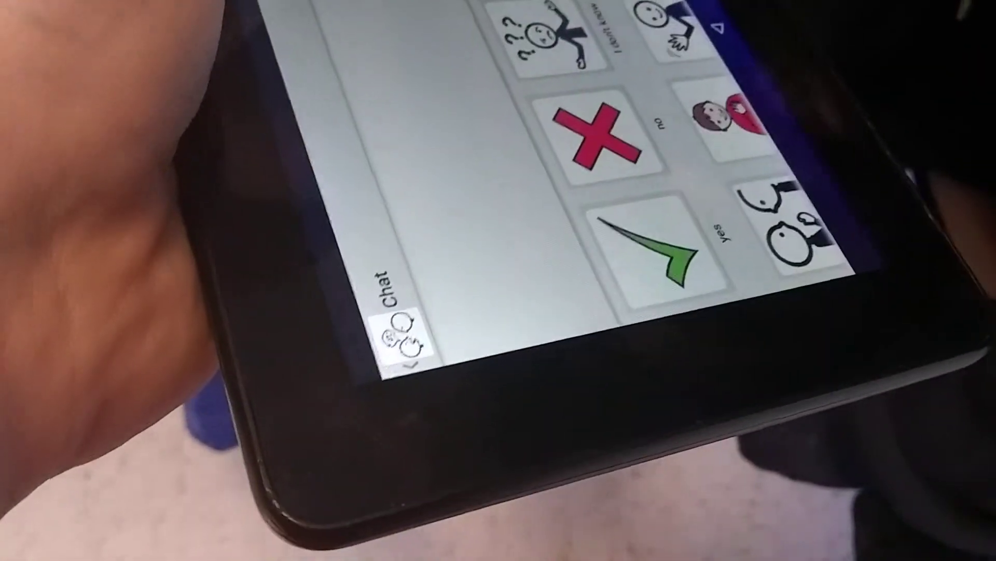
Answer the next question with the green-check 'yes' tile
{"action": "left_click", "coordinate": [676, 243]}
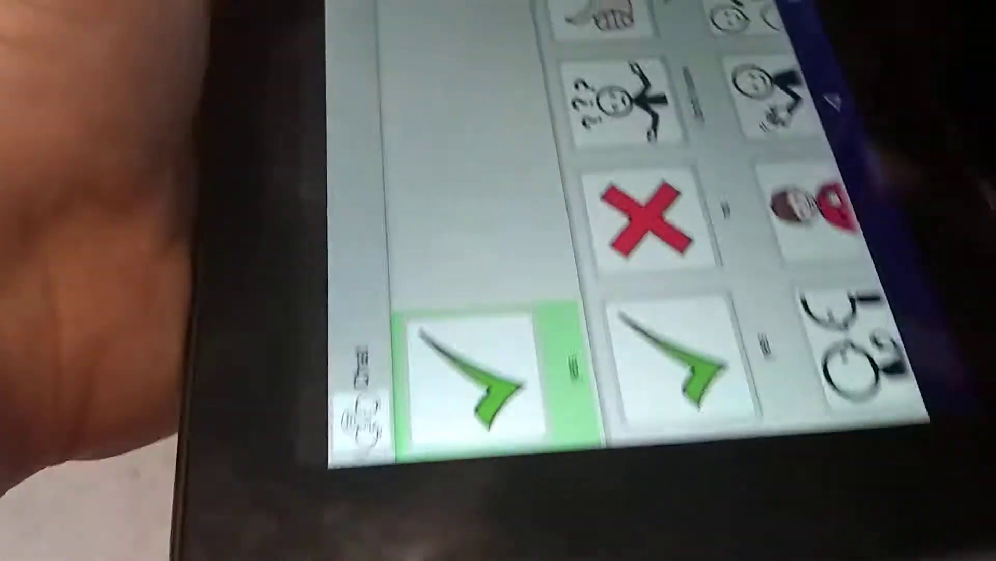